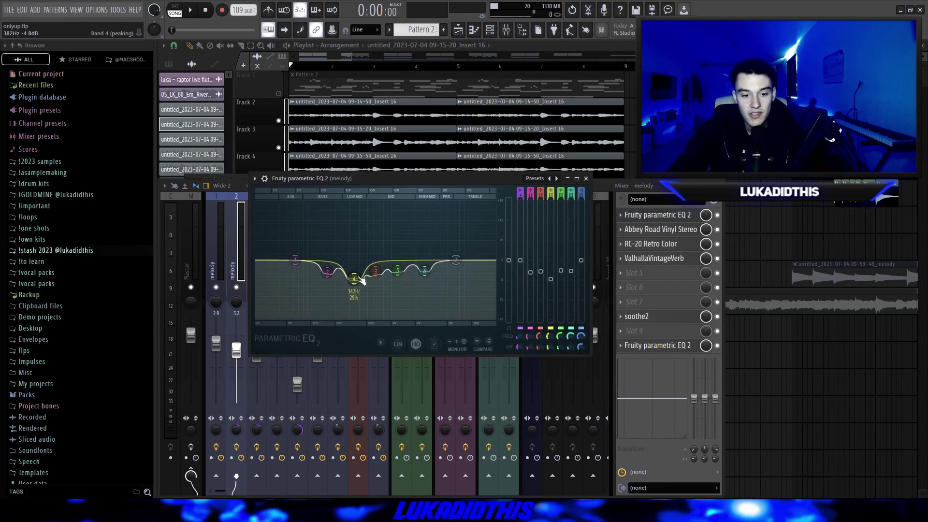
Review the Abbey Road Vinyl Stereo, RC-20 Retro Color, ValhallaVintageVerb and soothe2 settings on mixer insert 2
{"action": "left_click", "coordinate": [660, 229]}
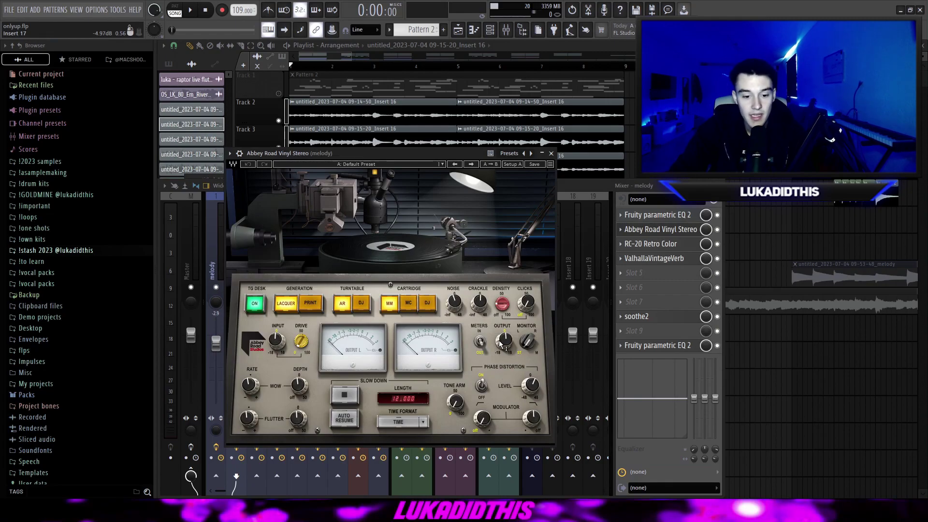
{"action": "left_click", "coordinate": [657, 244]}
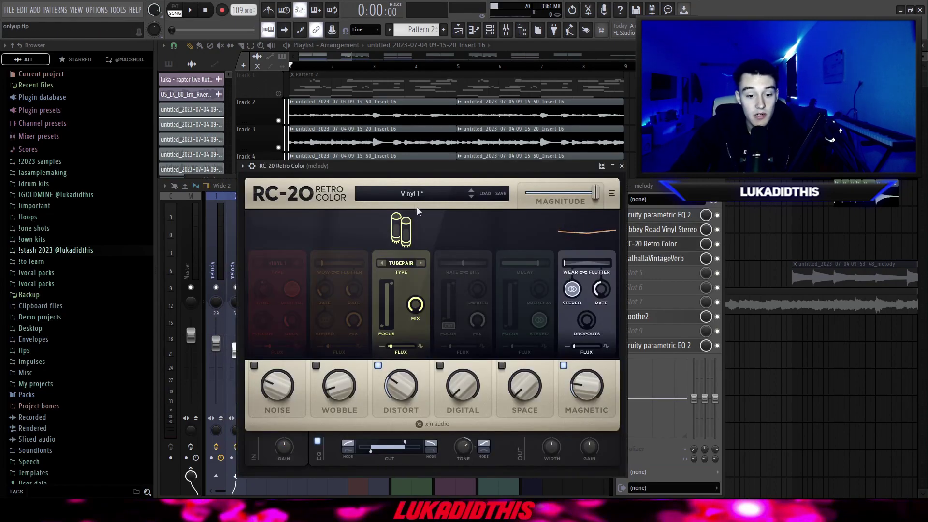
{"action": "left_click", "coordinate": [658, 258]}
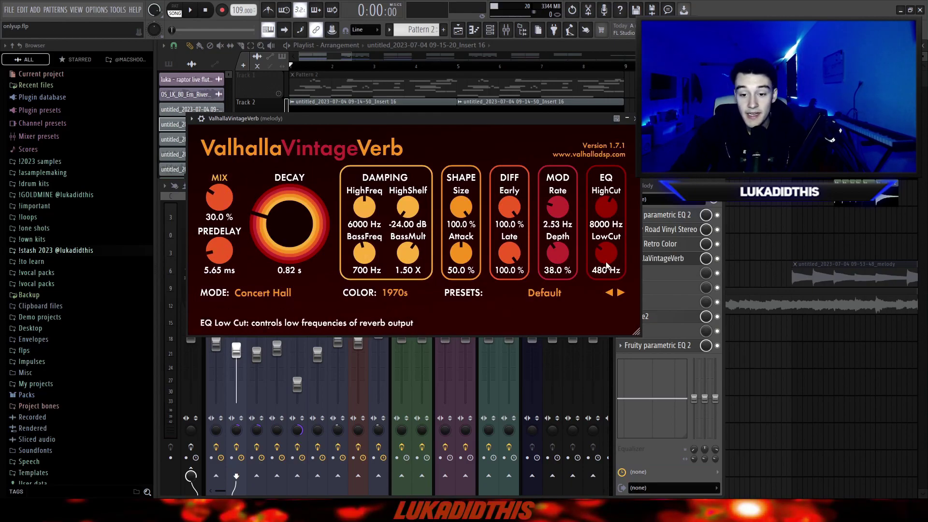
{"action": "left_click", "coordinate": [670, 317]}
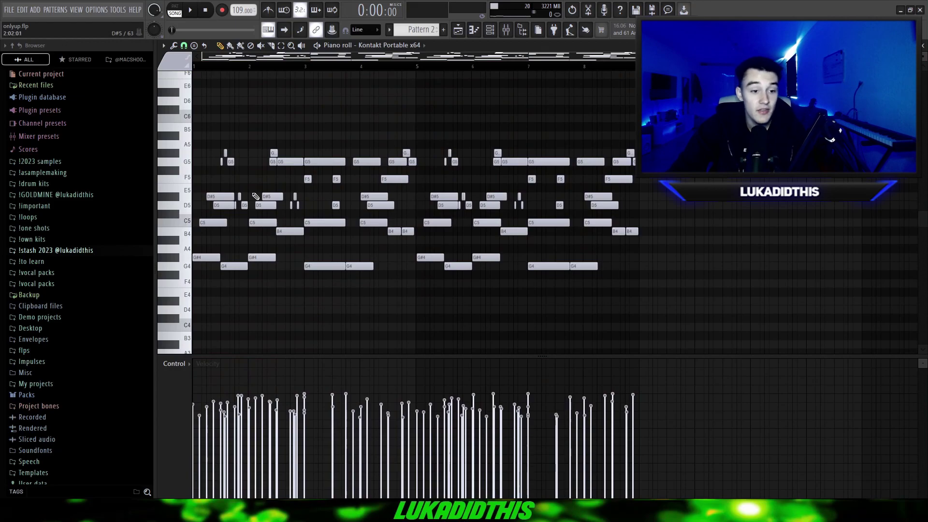
Inspect the Cathedral Voices clip's sample settings on Track 7, plus the Fruity Reeverb 2 and Fruity Parametric EQ 2 on mixer insert 7
{"action": "left_click", "coordinate": [458, 30]}
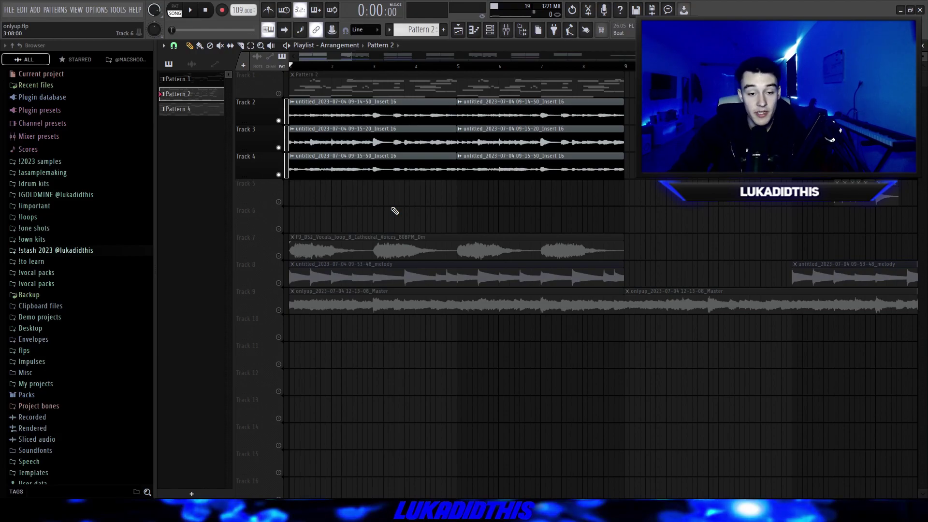
{"action": "left_click", "coordinate": [402, 256]}
{"action": "double_click", "coordinate": [399, 245]}
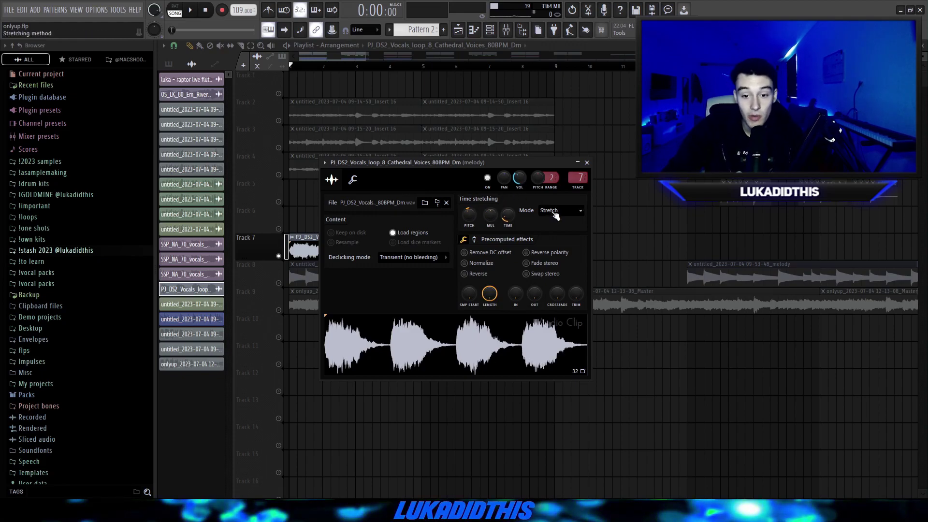
{"action": "key", "text": "Escape"}
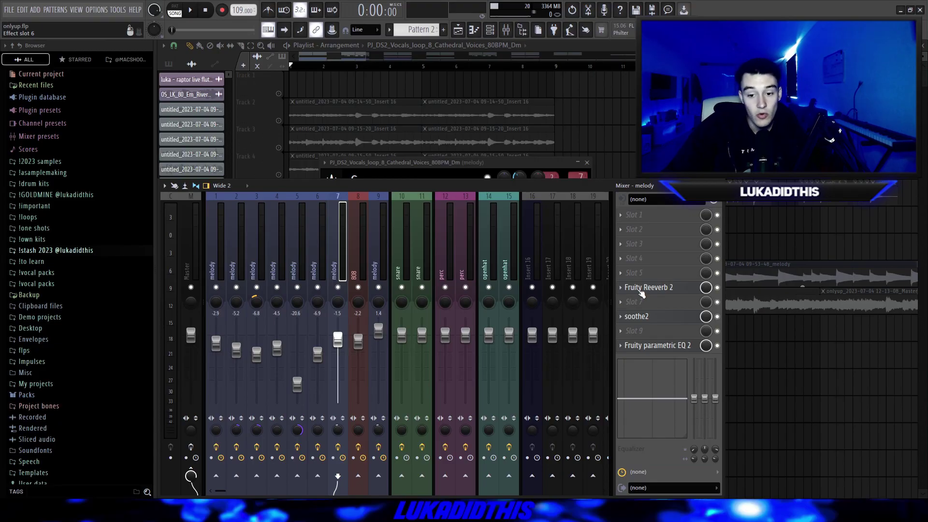
{"action": "left_click", "coordinate": [641, 289]}
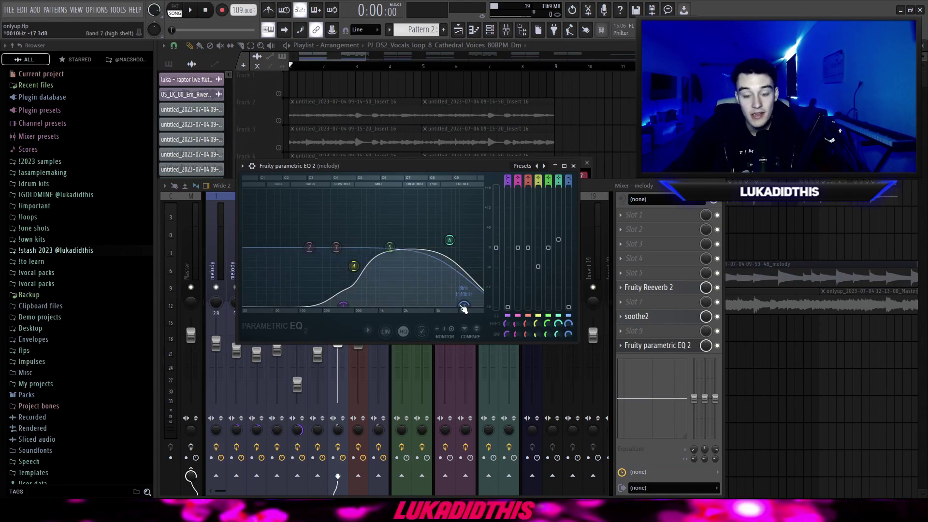
{"action": "key", "text": "Escape"}
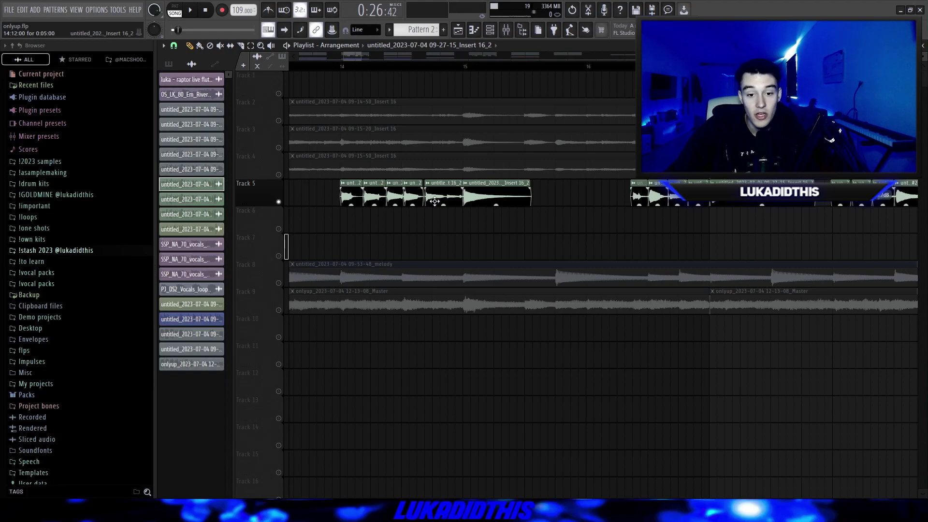
Review the effects for the Track 5 chops on insert 6: PanMan, OCS-45, Abbey Road Vinyl Stereo, soothe2, ValhallaVintageVerb and Fruity Parametric EQ 2
{"action": "scroll", "coordinate": [418, 200], "scroll_direction": "down", "scroll_amount": 2}
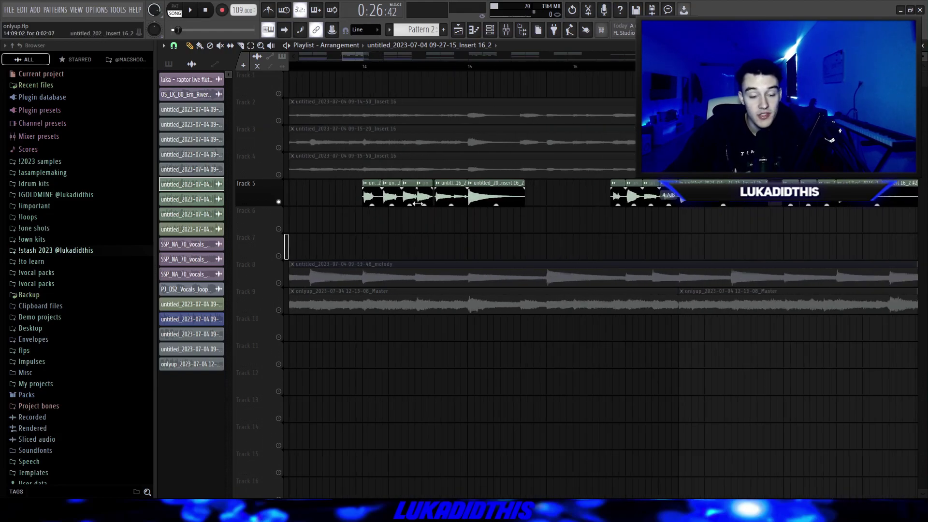
{"action": "scroll", "coordinate": [408, 223], "scroll_direction": "down", "scroll_amount": 2}
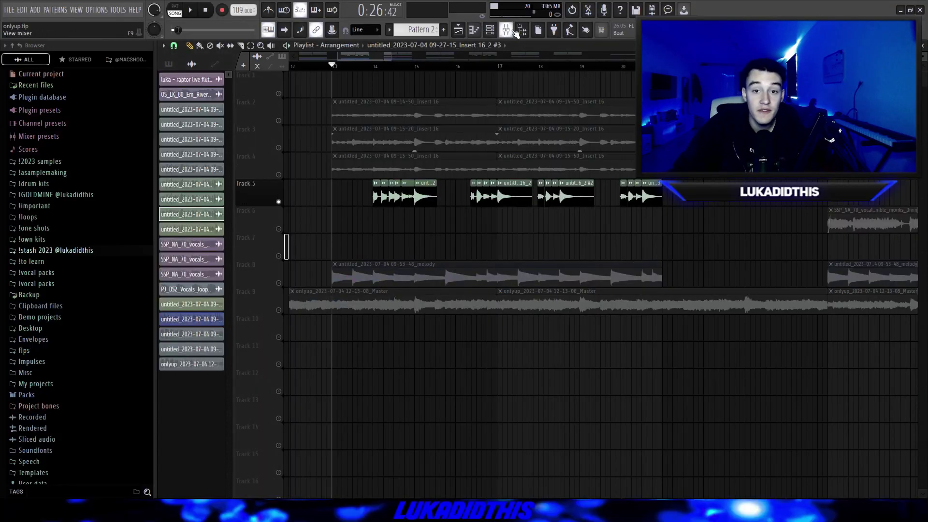
{"action": "left_click", "coordinate": [506, 30]}
{"action": "left_click", "coordinate": [648, 217]}
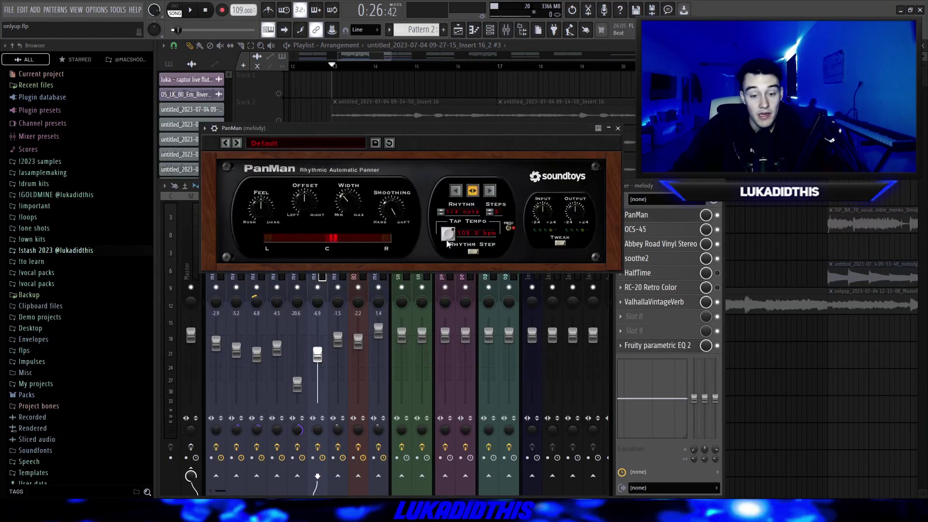
{"action": "left_click", "coordinate": [636, 229]}
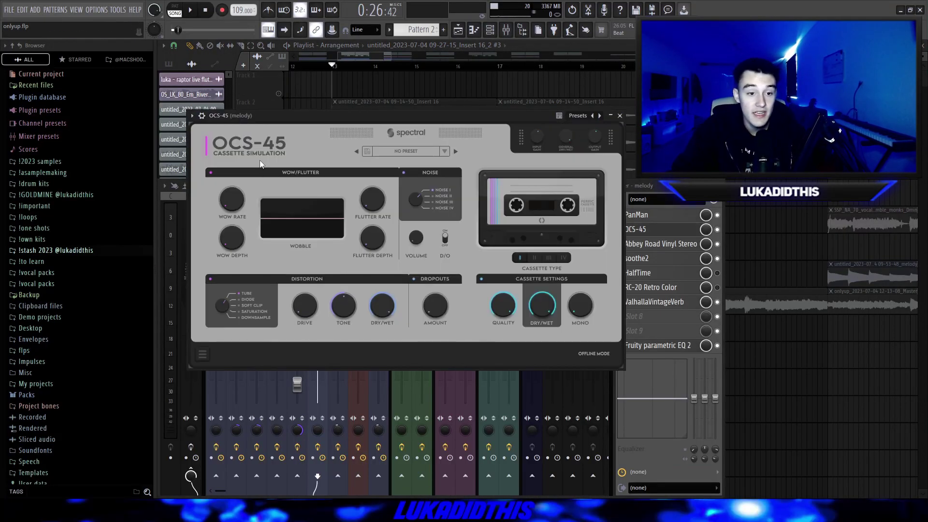
{"action": "left_click", "coordinate": [660, 244]}
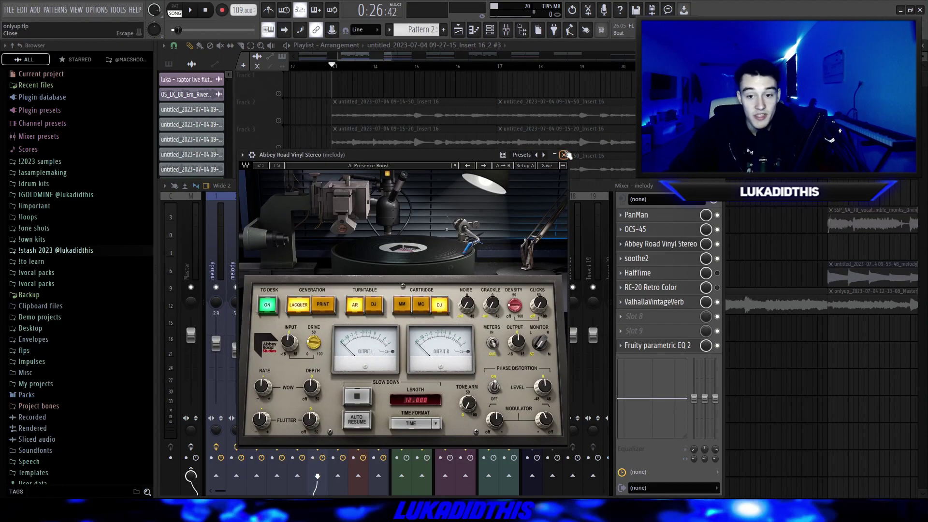
{"action": "left_click", "coordinate": [636, 258]}
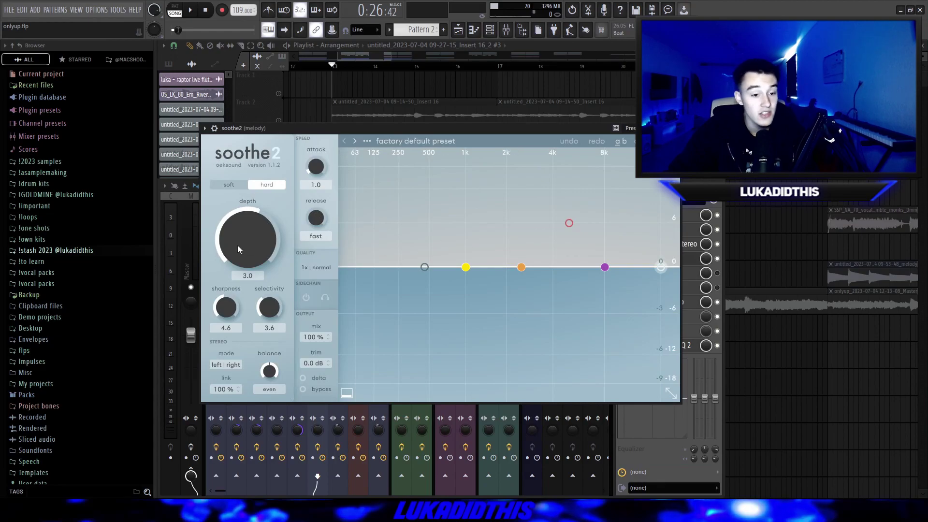
{"action": "left_click", "coordinate": [688, 302]}
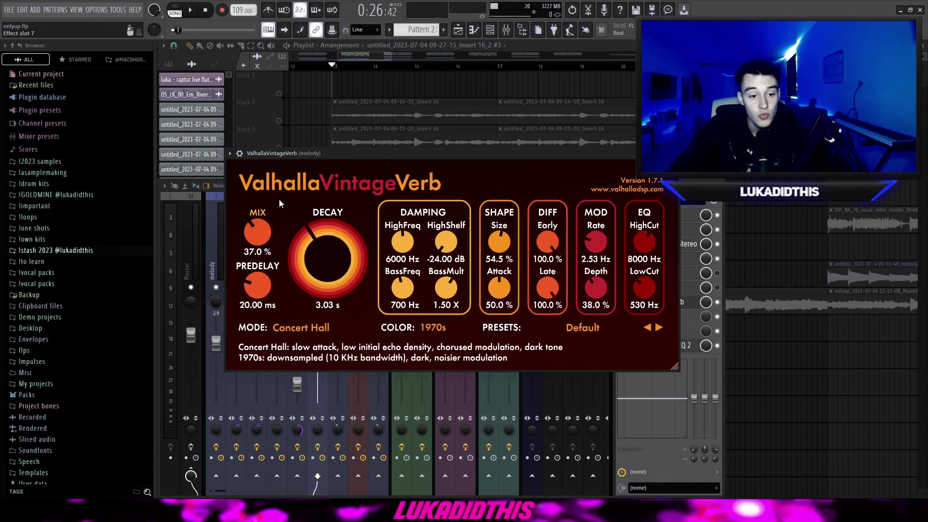
{"action": "left_click", "coordinate": [686, 345]}
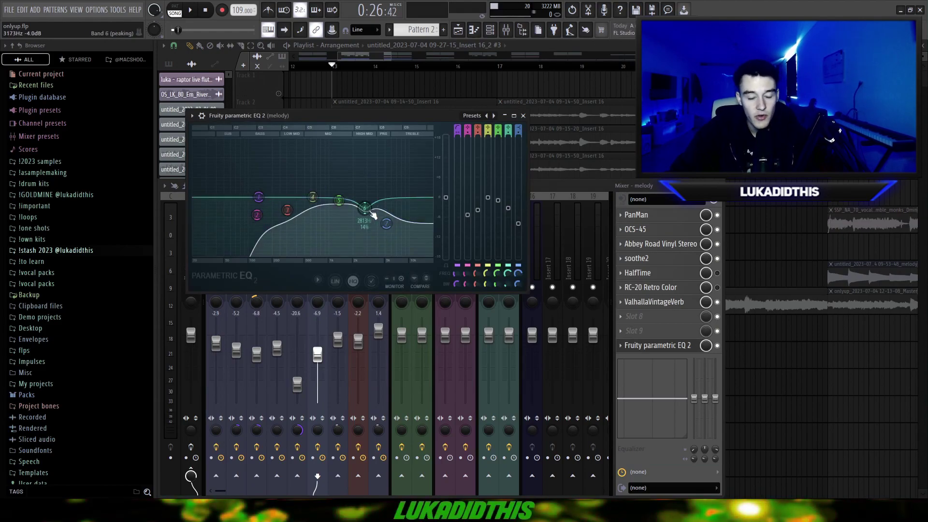
{"action": "key", "text": "Escape"}
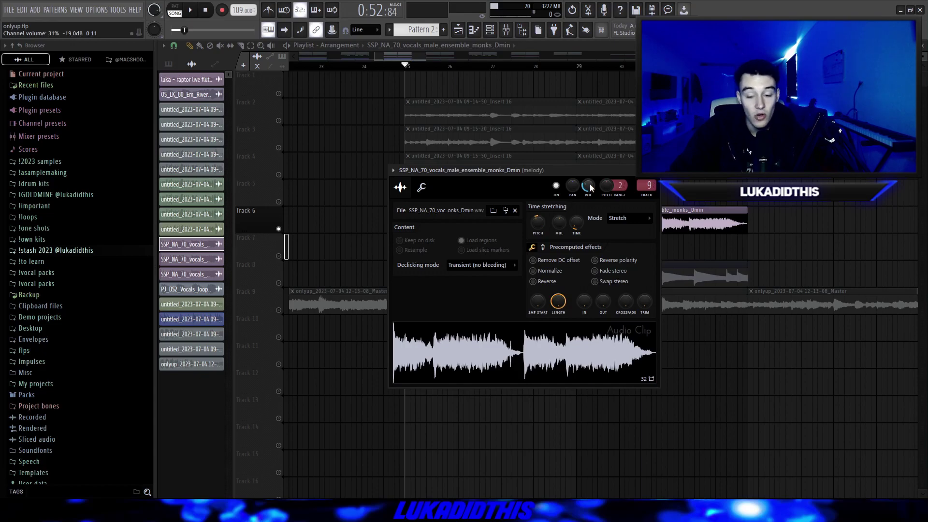
Examine the monks ensemble vocal clip's fade-in on Track 6 and the Fruity Reeverb 2 settings on mixer insert 9
{"action": "key", "text": "Escape"}
{"action": "scroll", "coordinate": [483, 261], "scroll_direction": "down", "scroll_amount": 2}
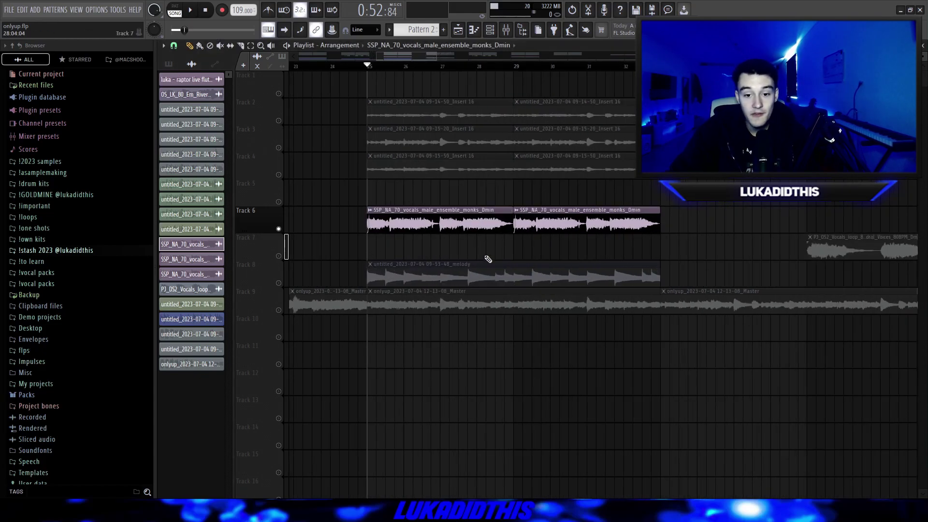
{"action": "scroll", "coordinate": [367, 240], "scroll_direction": "up", "scroll_amount": 3}
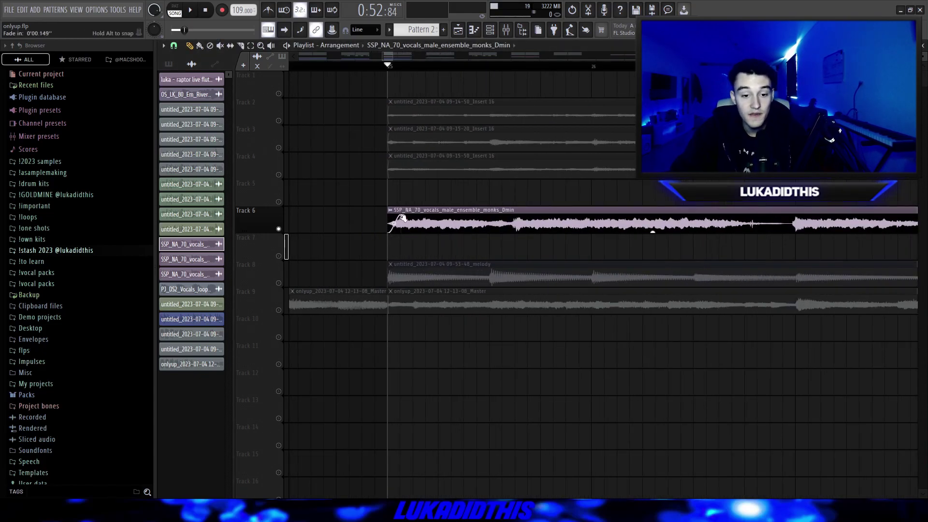
{"action": "scroll", "coordinate": [336, 257], "scroll_direction": "down", "scroll_amount": 3}
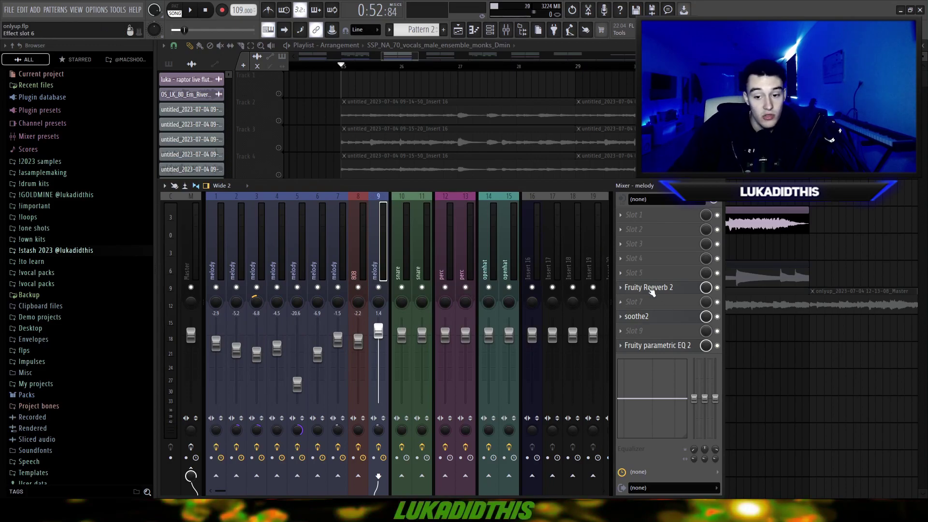
{"action": "left_click", "coordinate": [651, 289]}
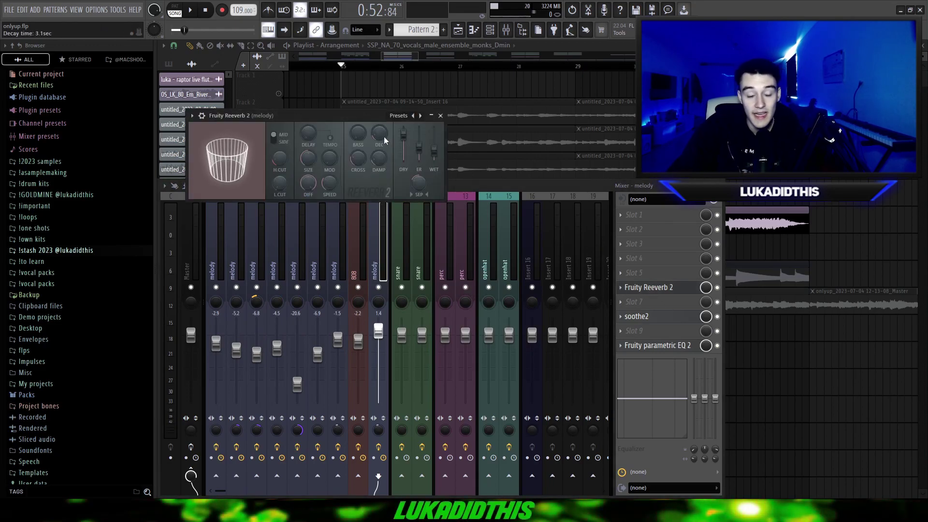
{"action": "left_click", "coordinate": [441, 116]}
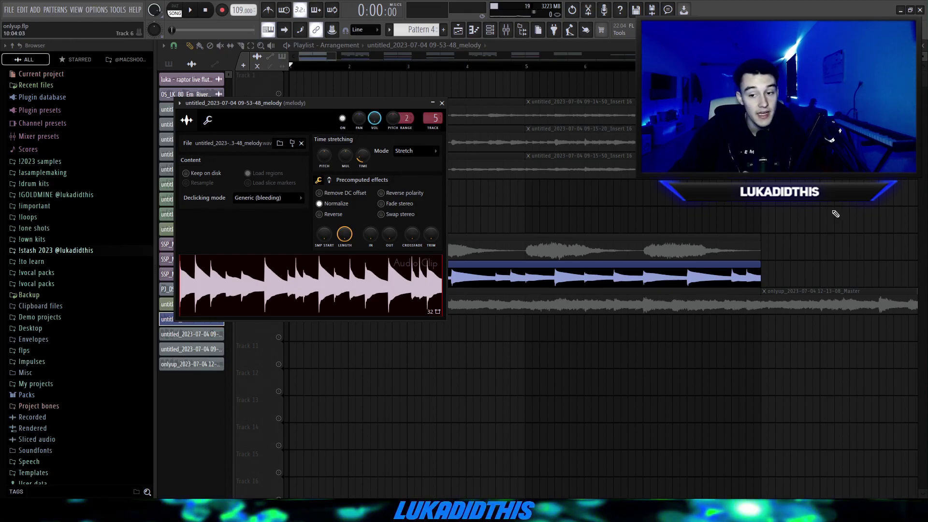
Review the soothe2, RCompressor Stereo, Decapitator and Fruity Parametric EQ 2 band settings on mixer insert 5, used by the Track 8 melody
{"action": "key", "text": "Escape"}
{"action": "scroll", "coordinate": [514, 369], "scroll_direction": "down", "scroll_amount": 3}
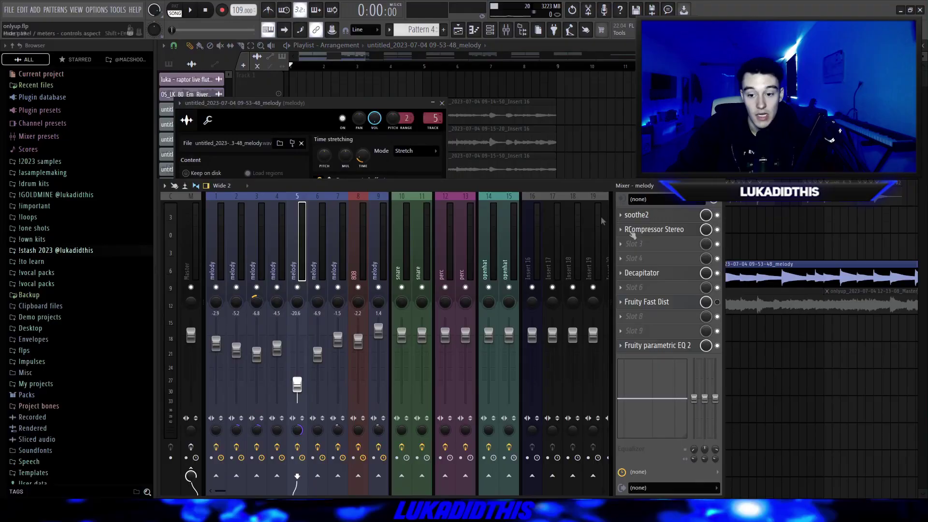
{"action": "left_click", "coordinate": [658, 218]}
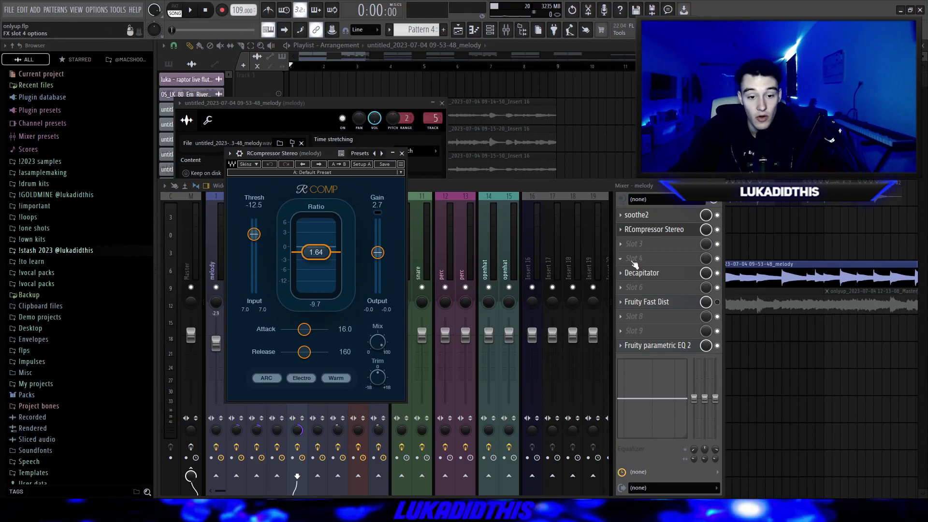
{"action": "left_click", "coordinate": [638, 273]}
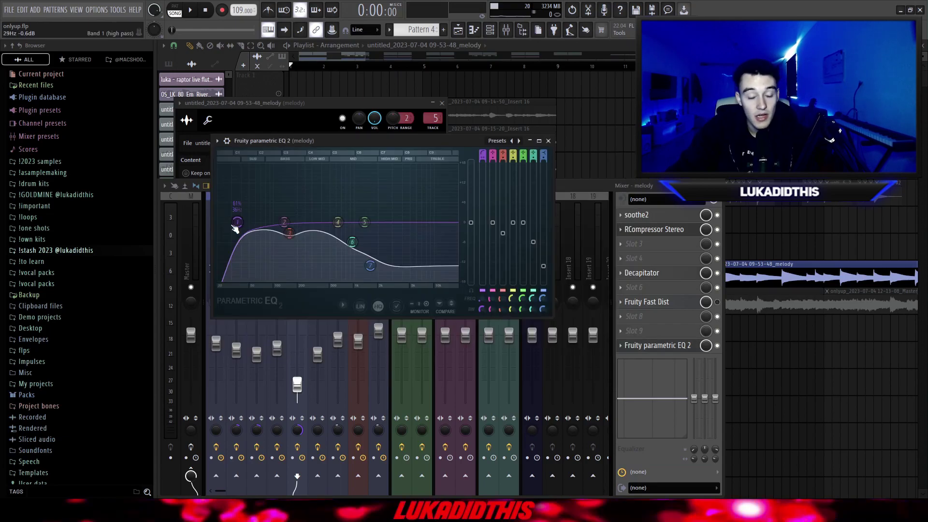
{"action": "left_click", "coordinate": [288, 234]}
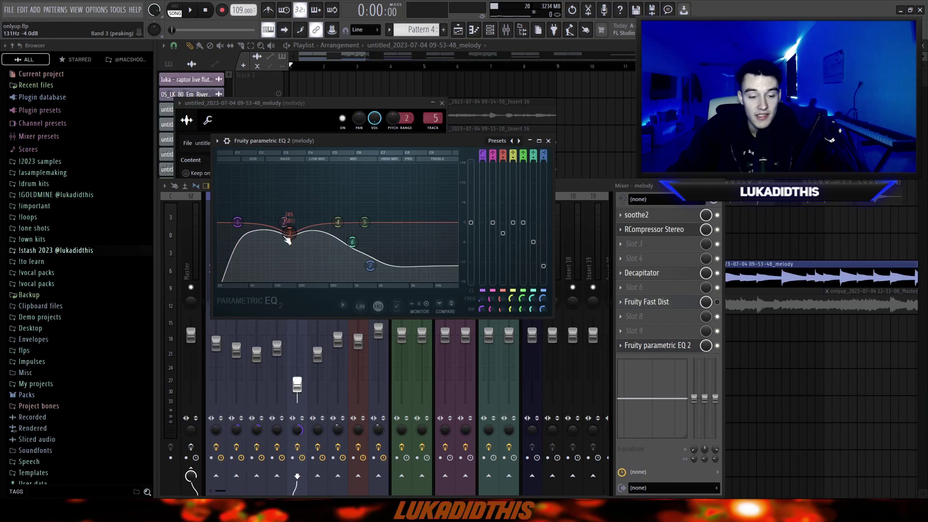
{"action": "left_click", "coordinate": [353, 242]}
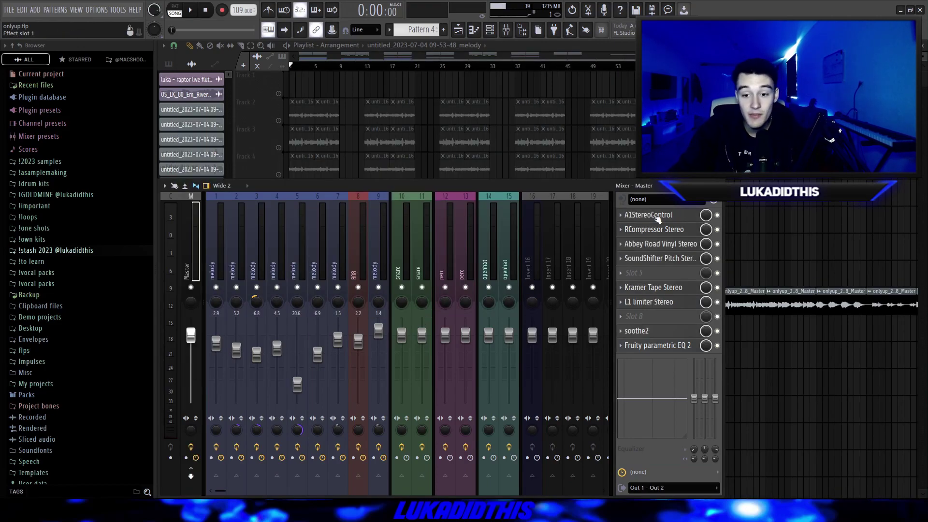
Review the Master track's effects: A1StereoControl, RCompressor Stereo, Abbey Road Vinyl Stereo, Kramer Tape Stereo, L1 limiter Stereo and soothe2
{"action": "left_click", "coordinate": [656, 217]}
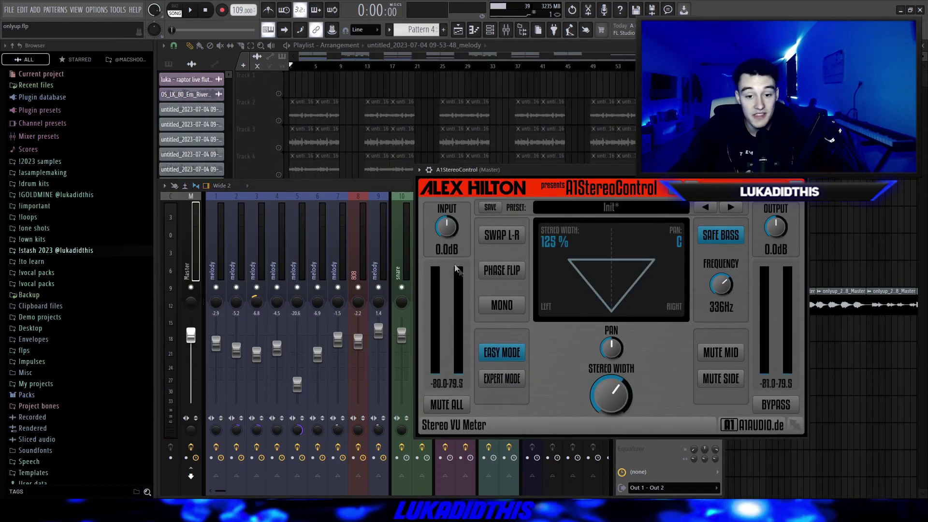
{"action": "left_click_drag", "start_coordinate": [543, 170], "coordinate": [440, 167]}
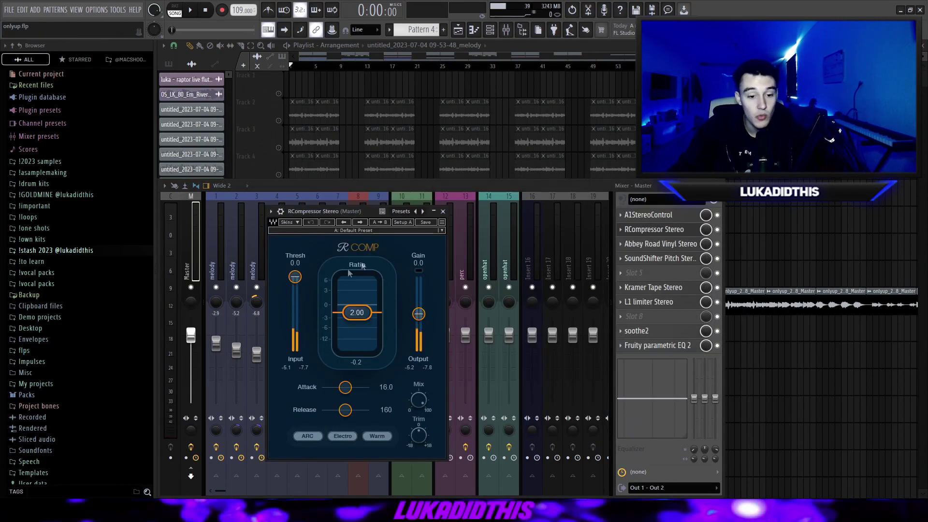
{"action": "left_click", "coordinate": [443, 212]}
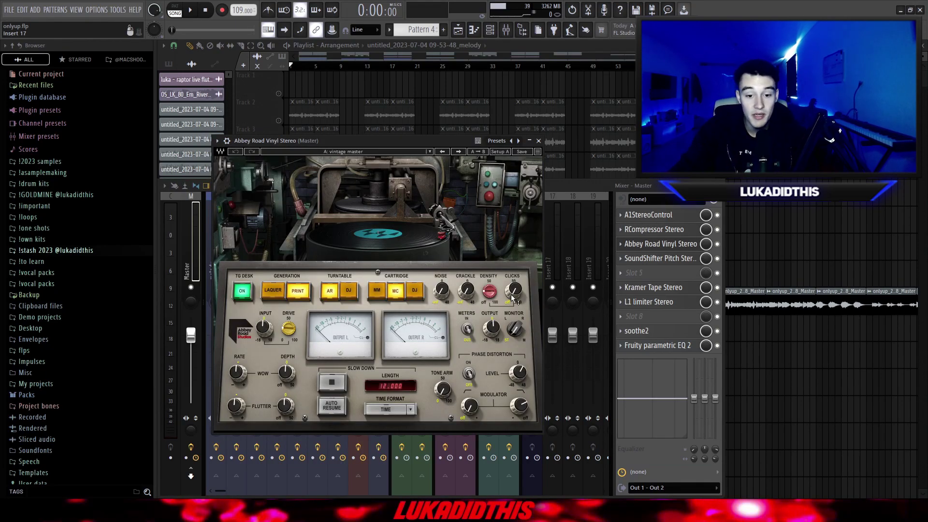
{"action": "key", "text": "Escape"}
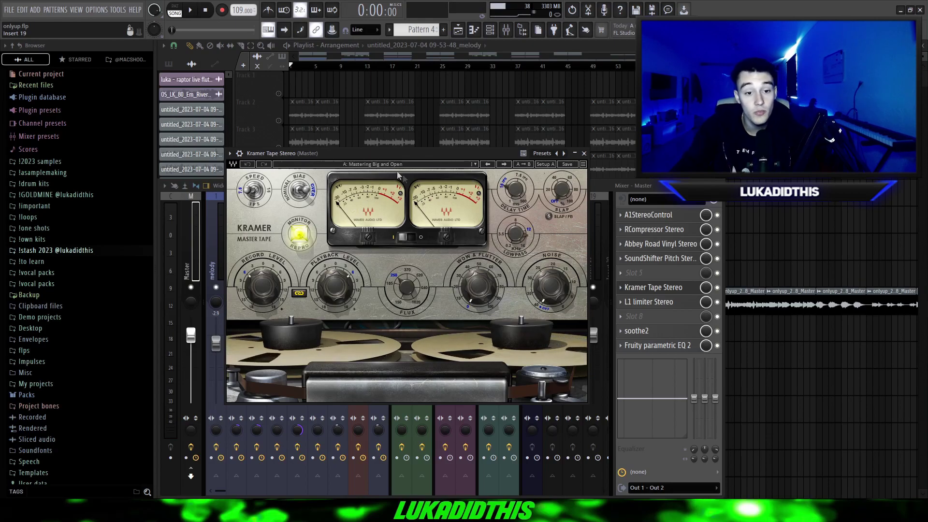
{"action": "left_click", "coordinate": [639, 301]}
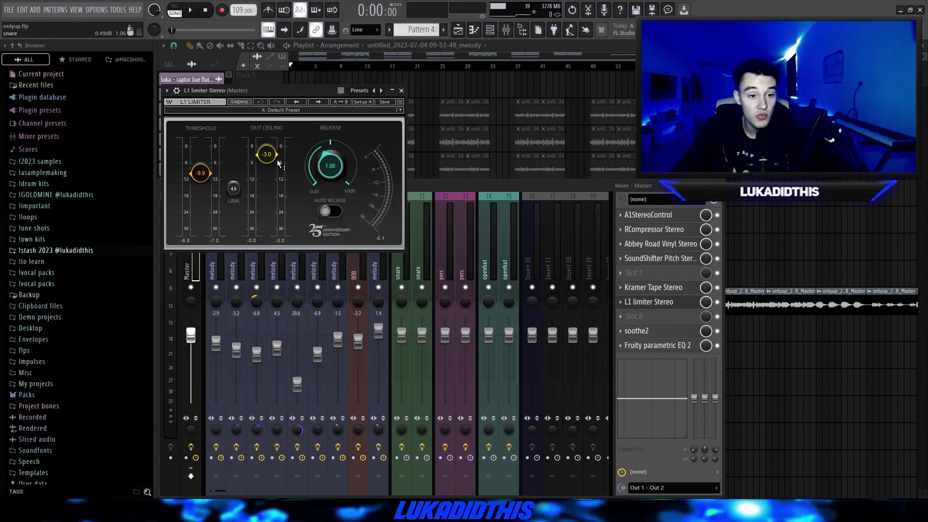
{"action": "left_click", "coordinate": [636, 331]}
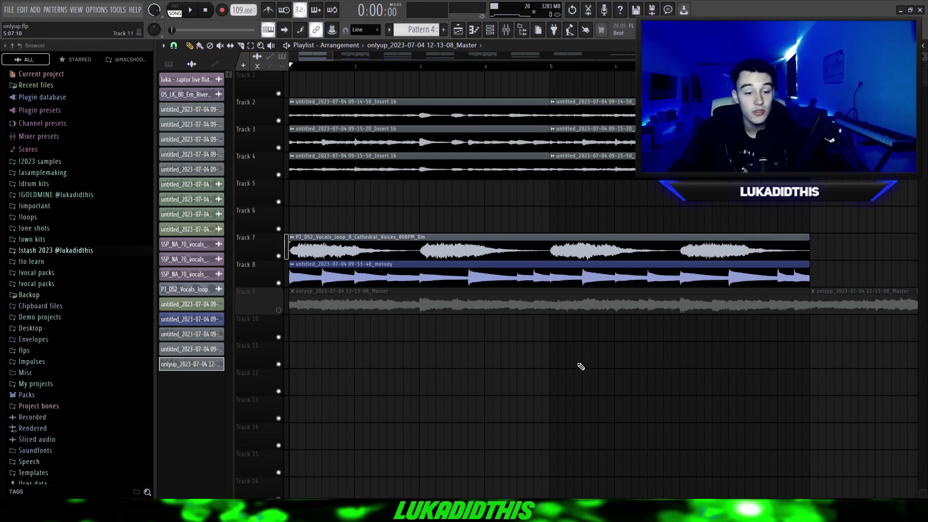
Play the arrangement from the start with the clips on Tracks 2 to 8 audible
{"action": "key", "text": "space"}
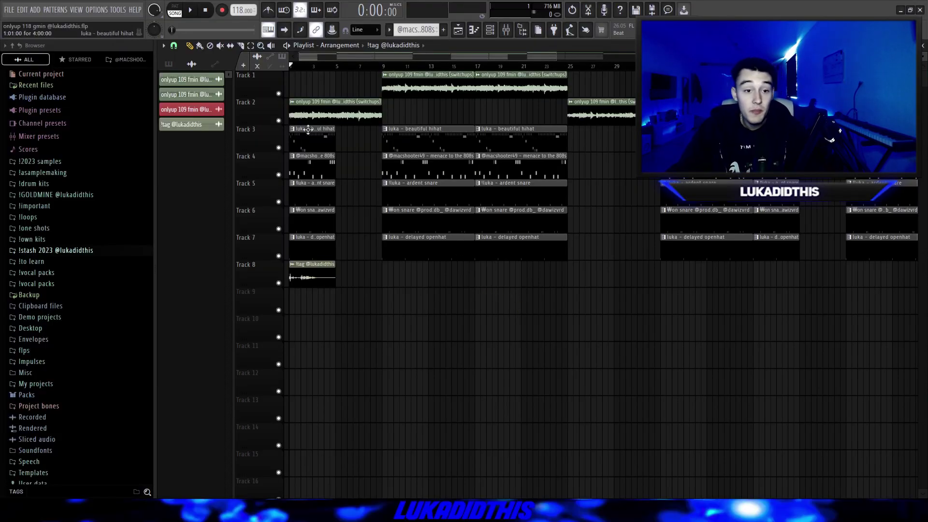
Examine the audio clip settings of the switchups melody on Track 2, including its time stretching
{"action": "scroll", "coordinate": [361, 110], "scroll_direction": "up", "scroll_amount": 3}
{"action": "double_click", "coordinate": [366, 103]}
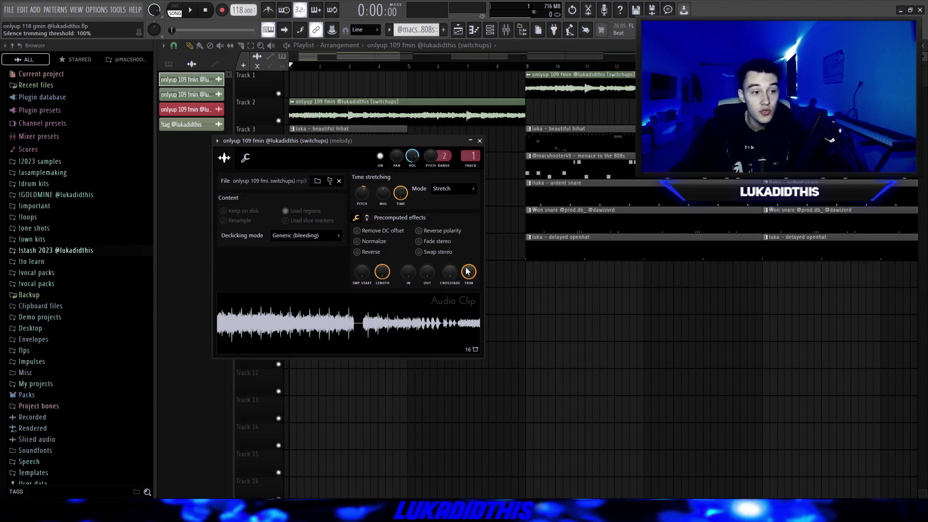
Examine the beautiful hihat pattern's notes and velocities across all eight bars in the piano roll
{"action": "double_click", "coordinate": [549, 139]}
{"action": "scroll", "coordinate": [287, 222], "scroll_direction": "up", "scroll_amount": 5}
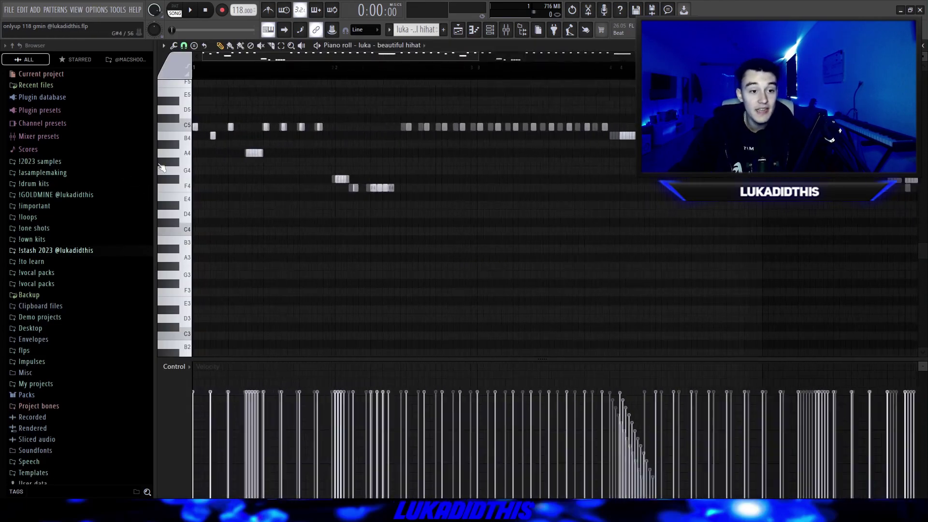
{"action": "scroll", "coordinate": [287, 223], "scroll_direction": "down", "scroll_amount": 5}
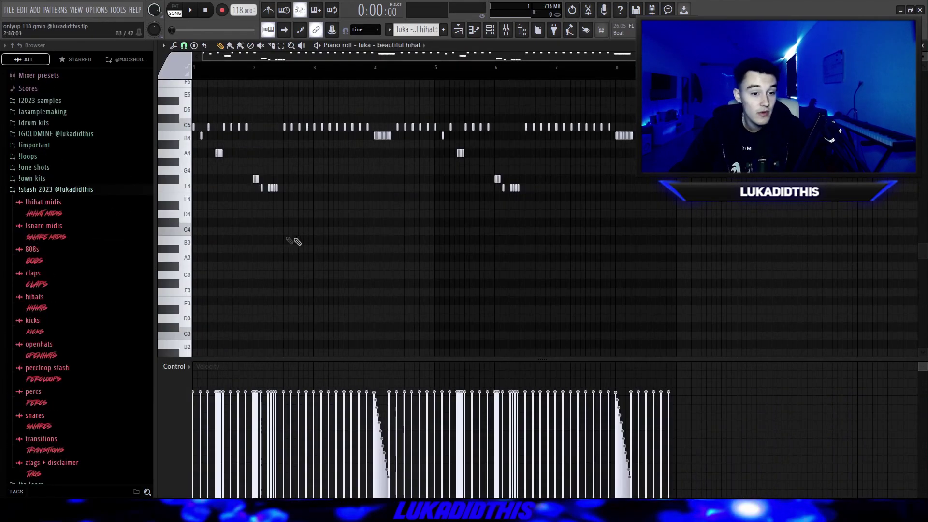
Look through the !hihat midis, !snare midis, 808s and hihats folders in the !stash 2023 sample library
{"action": "left_click", "coordinate": [68, 215]}
{"action": "left_click", "coordinate": [52, 212]}
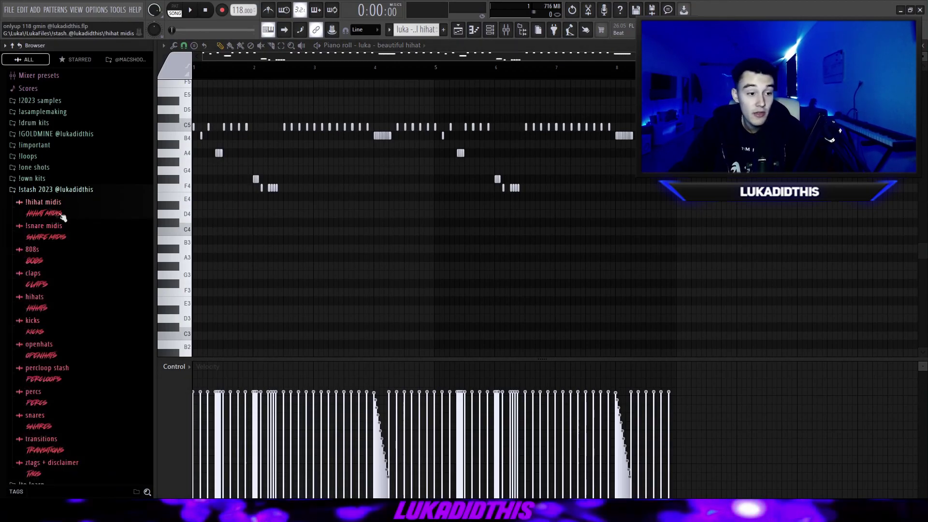
{"action": "scroll", "coordinate": [56, 213], "scroll_direction": "down", "scroll_amount": 2}
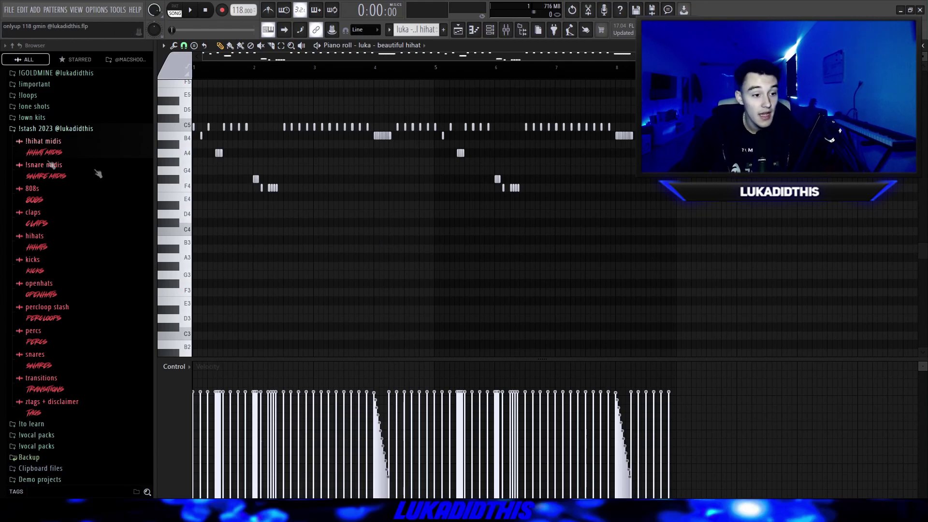
{"action": "left_click", "coordinate": [45, 142]}
{"action": "scroll", "coordinate": [65, 215], "scroll_direction": "down", "scroll_amount": 8}
{"action": "left_click", "coordinate": [52, 370]}
{"action": "scroll", "coordinate": [53, 338], "scroll_direction": "down", "scroll_amount": 5}
{"action": "scroll", "coordinate": [56, 213], "scroll_direction": "up", "scroll_amount": 4}
{"action": "left_click", "coordinate": [38, 234]}
{"action": "left_click", "coordinate": [49, 264]}
{"action": "scroll", "coordinate": [51, 232], "scroll_direction": "down", "scroll_amount": 3}
{"action": "left_click", "coordinate": [36, 189]}
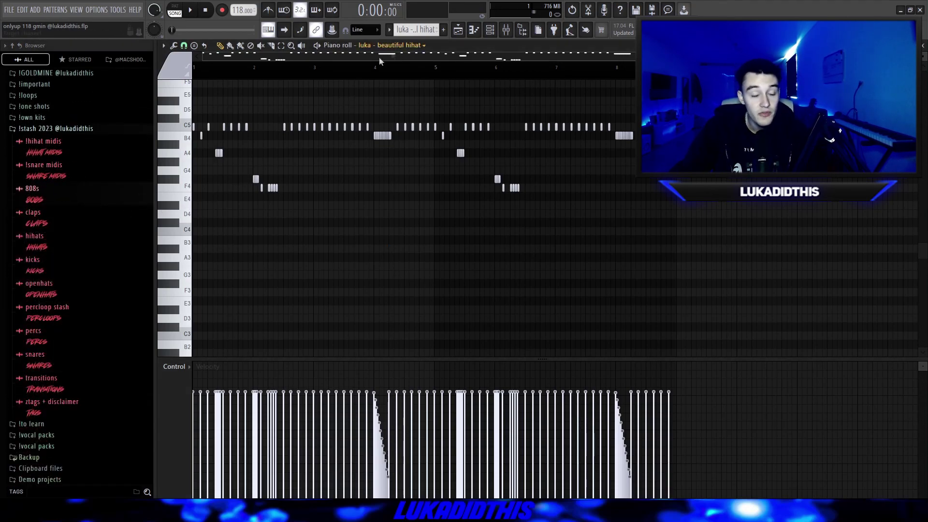
{"action": "left_click", "coordinate": [35, 236]}
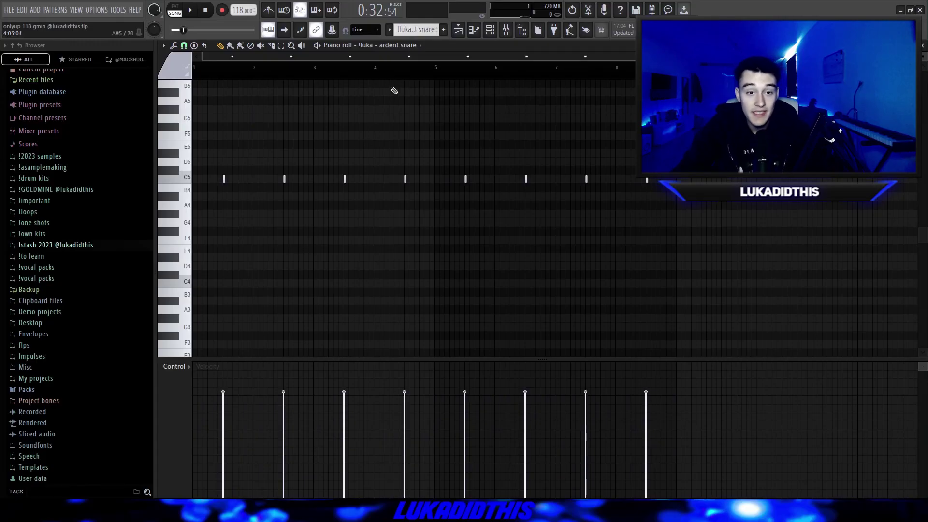
Examine the sampler settings of the ardent snare channel
{"action": "left_click", "coordinate": [389, 45]}
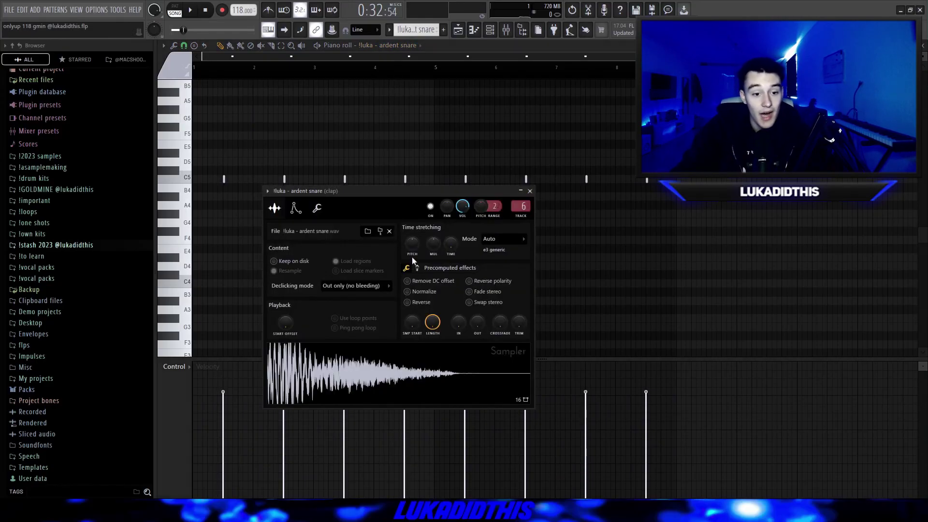
{"action": "key", "text": "Escape"}
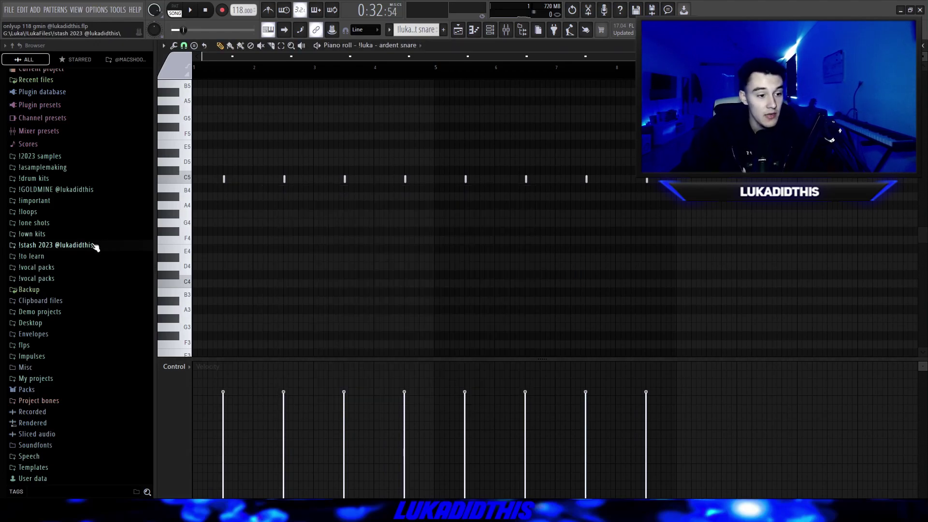
Load the "clap 8 bars" MIDI from the !stash 2023 claps folder into the ardent snare's piano roll
{"action": "left_click", "coordinate": [93, 245]}
{"action": "left_click", "coordinate": [34, 329]}
{"action": "left_click", "coordinate": [59, 290]}
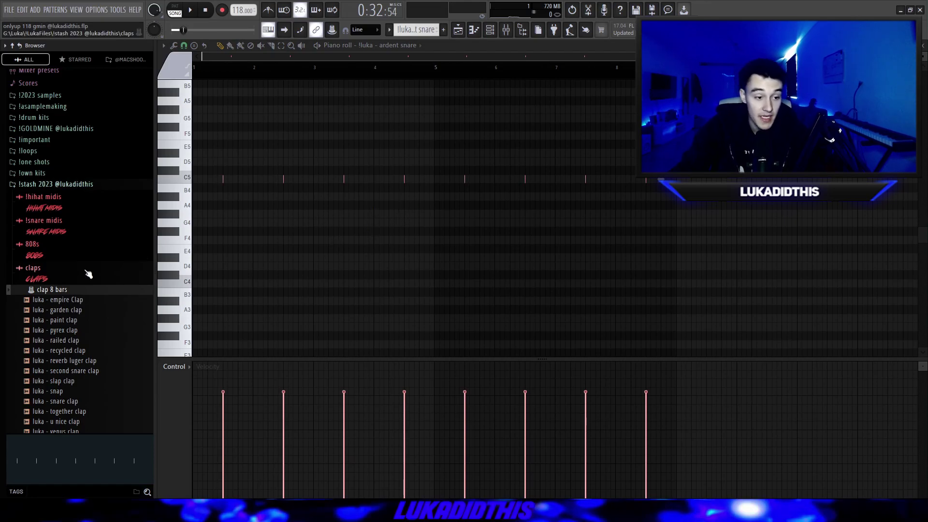
{"action": "left_click", "coordinate": [80, 185]}
{"action": "left_click", "coordinate": [390, 244]}
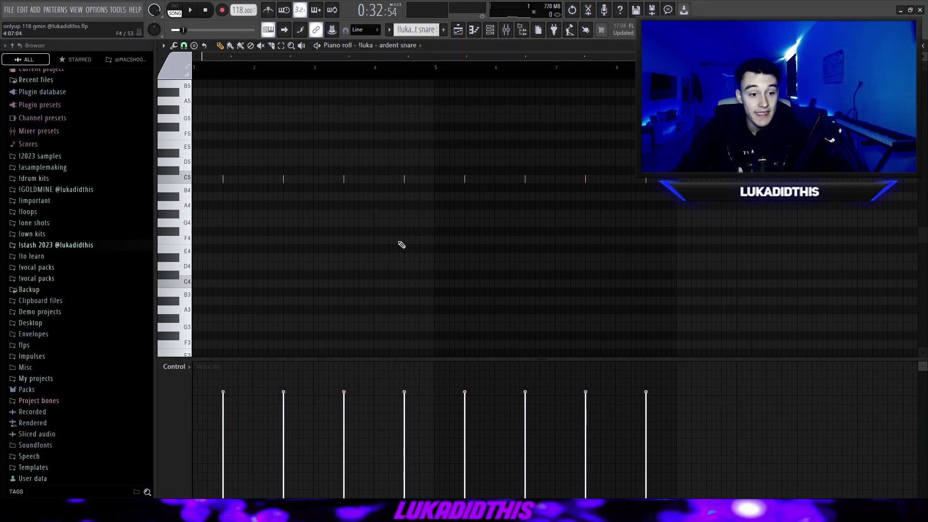